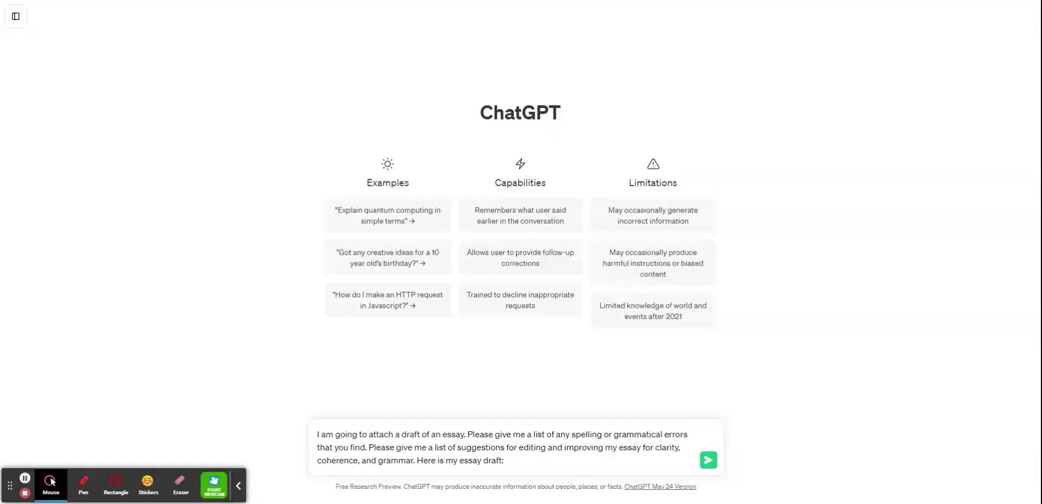
Step: Paste the jealousy essay draft after the proofreading prompt and send the request
{"action": "left_click", "coordinate": [533, 463]}
{"action": "key", "text": "ctrl+v"}
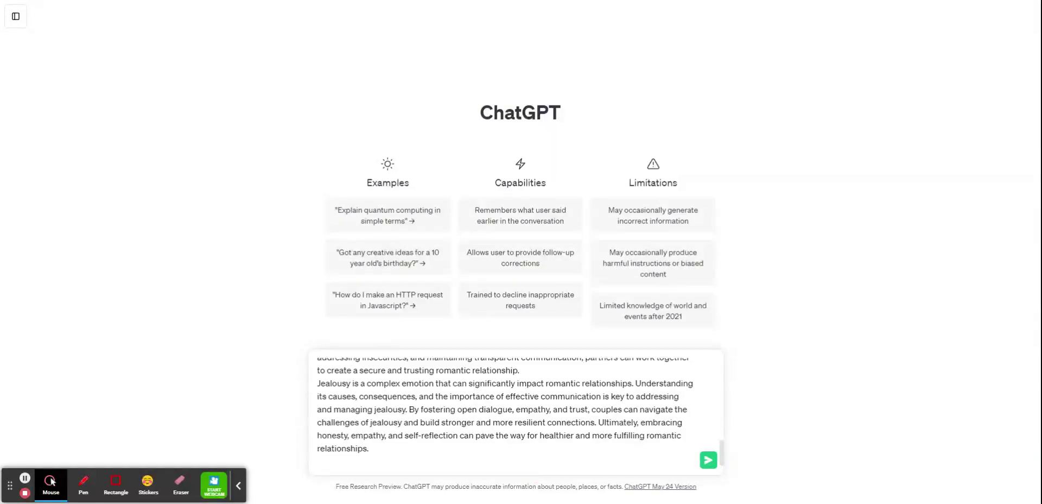
{"action": "scroll", "coordinate": [516, 413], "scroll_direction": "up", "scroll_amount": 1}
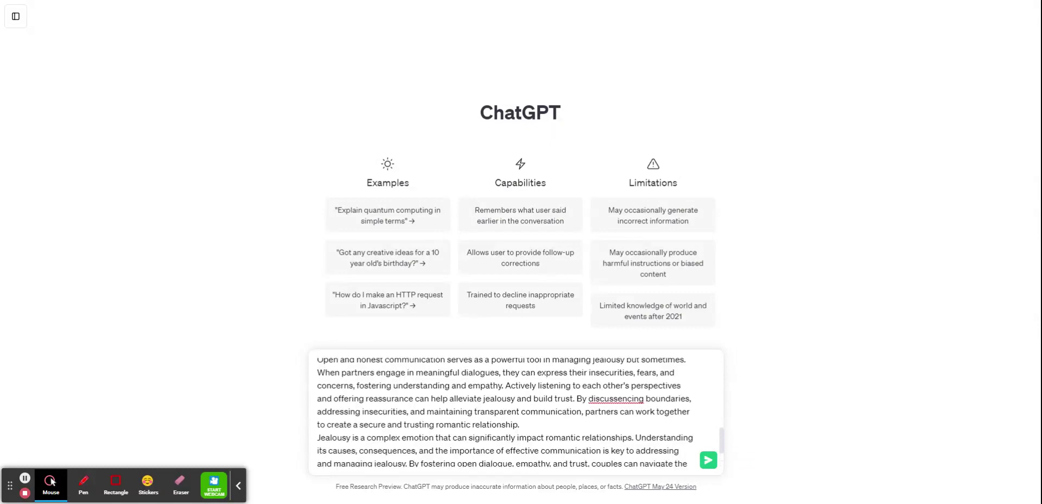
{"action": "scroll", "coordinate": [516, 413], "scroll_direction": "up", "scroll_amount": 4}
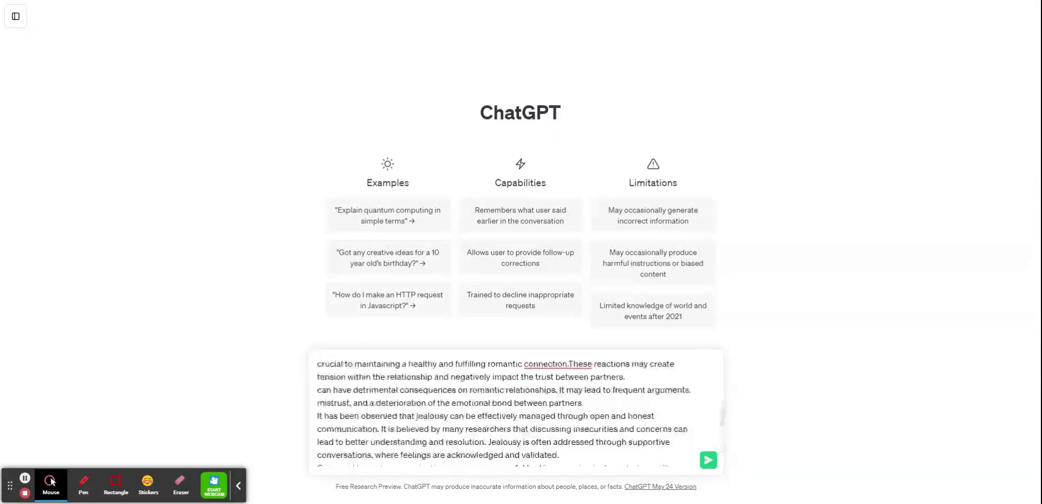
{"action": "scroll", "coordinate": [516, 413], "scroll_direction": "up", "scroll_amount": 3}
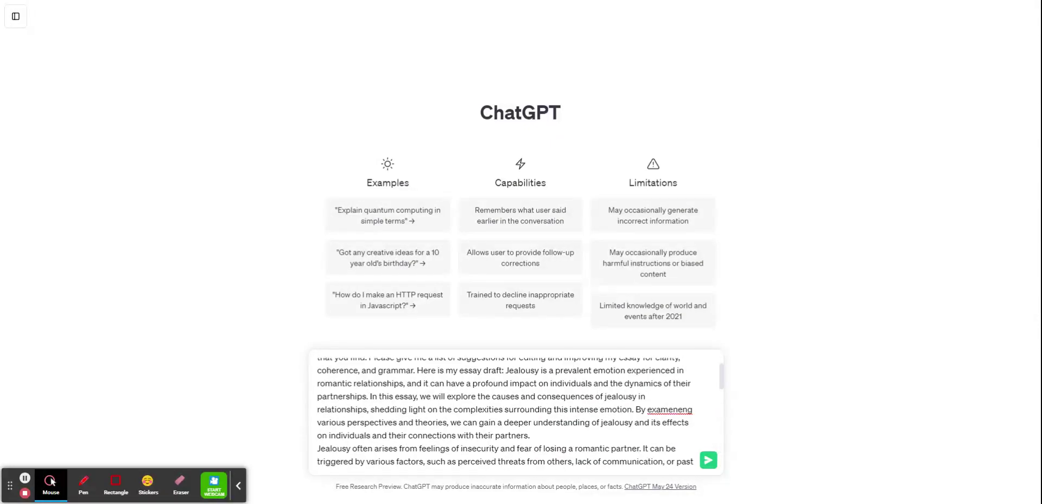
{"action": "left_click", "coordinate": [709, 461]}
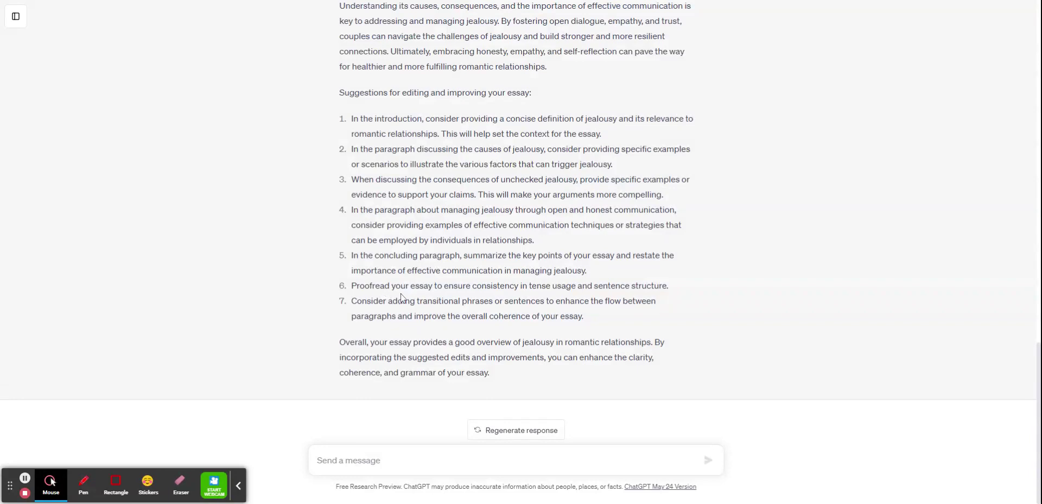
Step: Scroll up to the start of the corrected-essay reply and highlight its introductory sentence
{"action": "scroll", "coordinate": [636, 348], "scroll_direction": "up", "scroll_amount": 12}
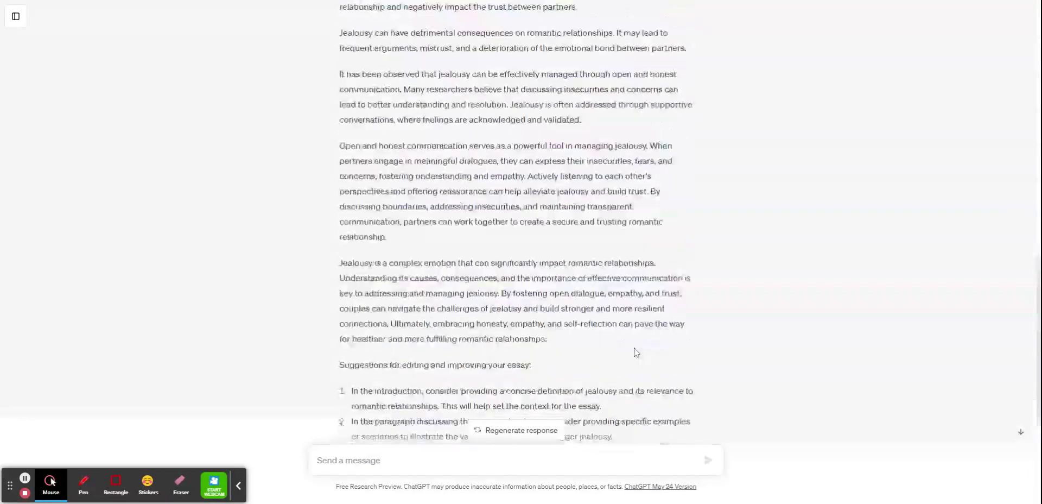
{"action": "scroll", "coordinate": [636, 352], "scroll_direction": "up", "scroll_amount": 4}
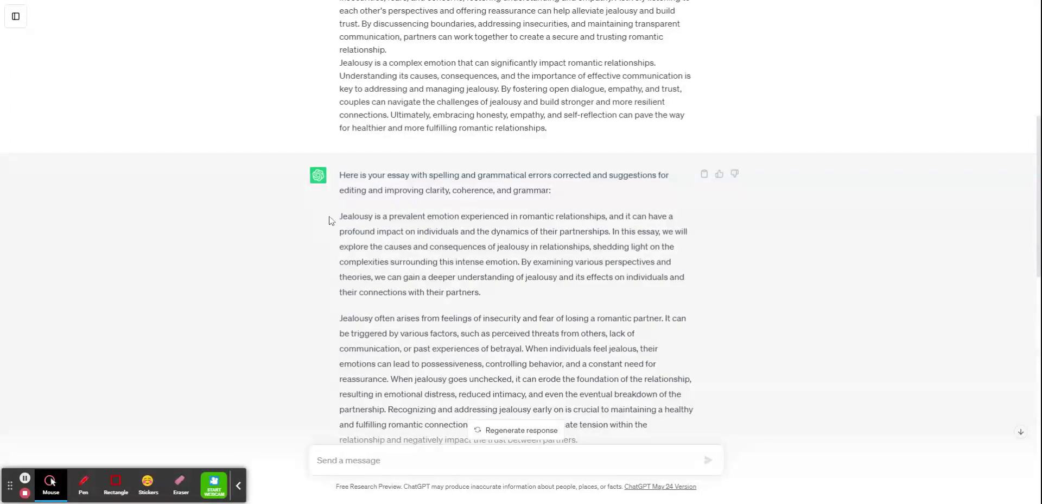
{"action": "mouse_move", "coordinate": [341, 217]}
{"action": "left_mouse_down"}
{"action": "mouse_move", "coordinate": [784, 403]}
{"action": "mouse_move", "coordinate": [789, 437]}
{"action": "mouse_move", "coordinate": [286, 197]}
{"action": "mouse_move", "coordinate": [335, 222]}
{"action": "mouse_move", "coordinate": [365, 217]}
{"action": "mouse_move", "coordinate": [330, 203]}
{"action": "left_mouse_up"}
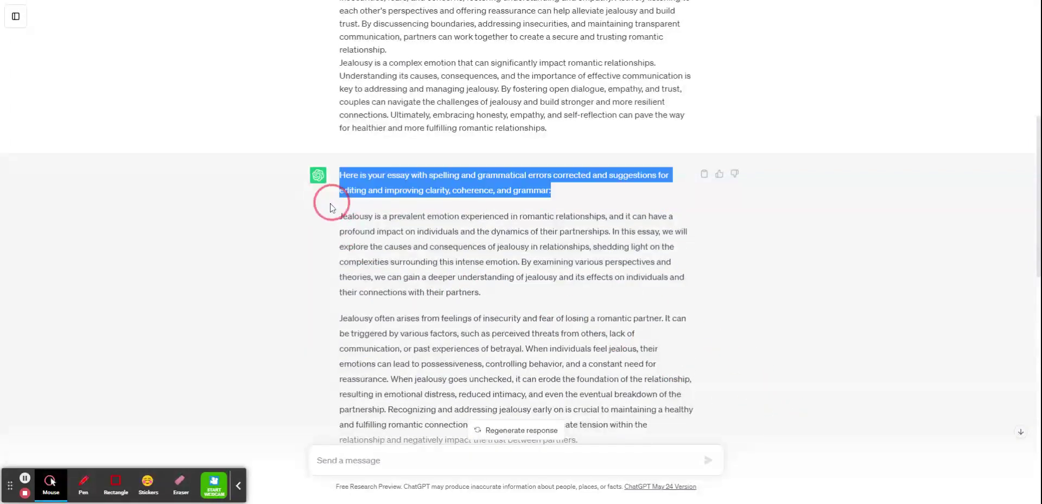
{"action": "scroll", "coordinate": [546, 288], "scroll_direction": "down", "scroll_amount": 3}
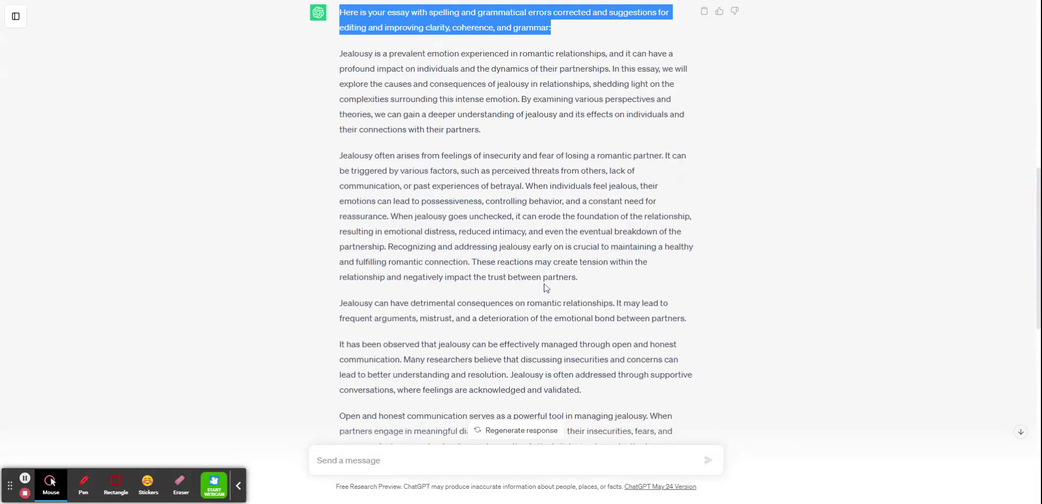
{"action": "scroll", "coordinate": [546, 288], "scroll_direction": "down", "scroll_amount": 1}
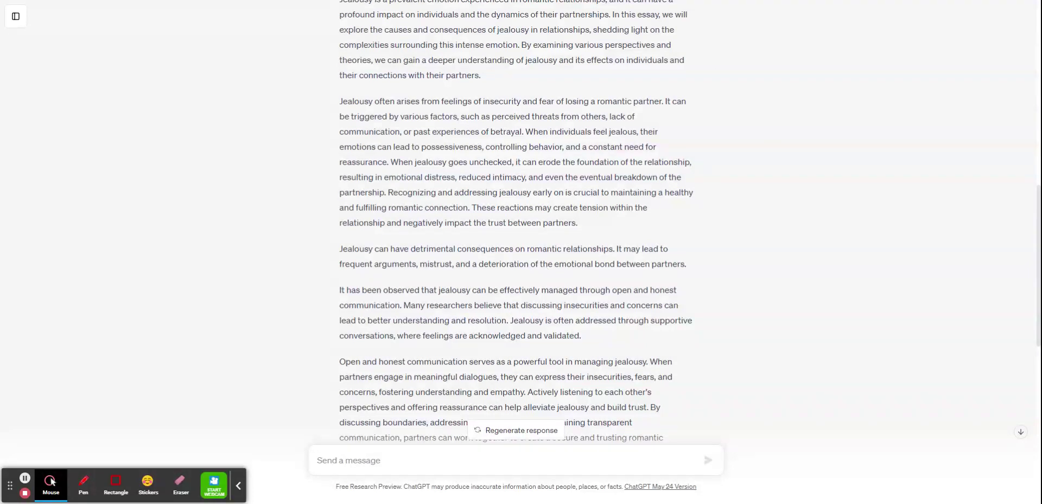
{"action": "scroll", "coordinate": [547, 266], "scroll_direction": "down", "scroll_amount": 2}
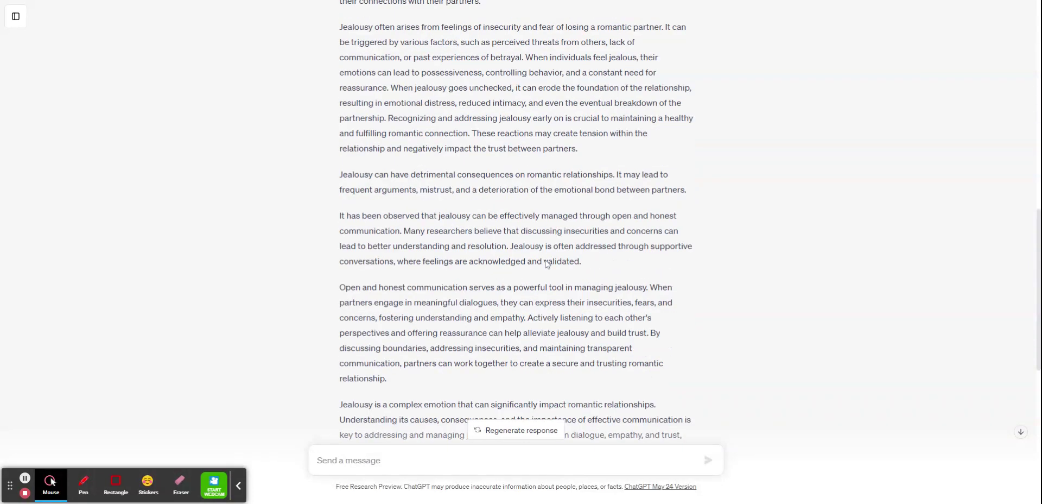
{"action": "scroll", "coordinate": [547, 264], "scroll_direction": "down", "scroll_amount": 6}
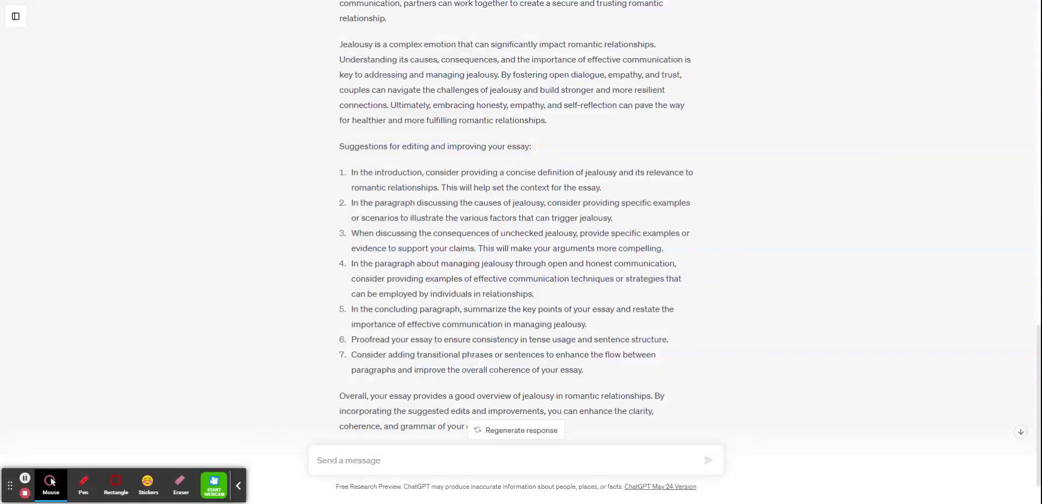
{"action": "scroll", "coordinate": [444, 309], "scroll_direction": "down", "scroll_amount": 1}
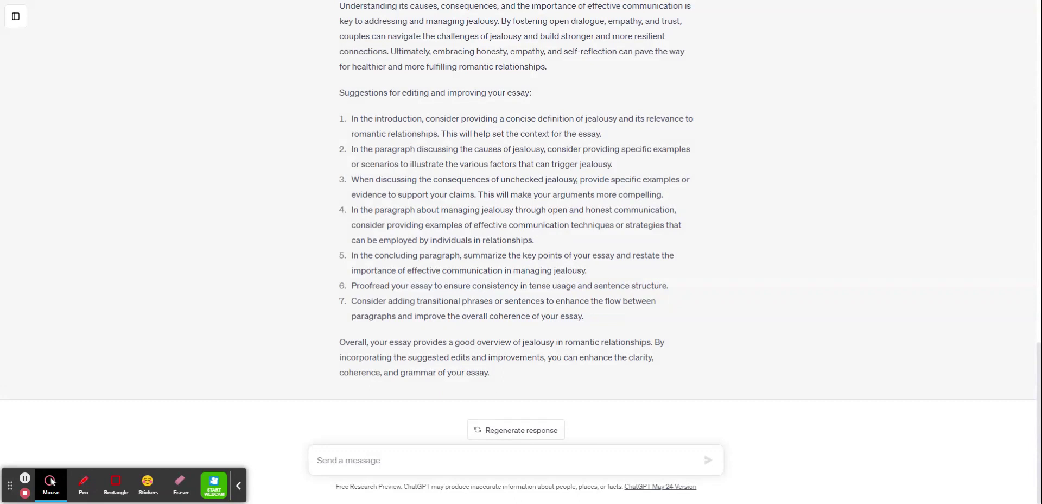
{"action": "left_click", "coordinate": [377, 462]}
Step: Ask 'Did you find any spelling errors in my essay?', then start a question about major grammatical errors
{"action": "type", "text": "Did you find any spel"}
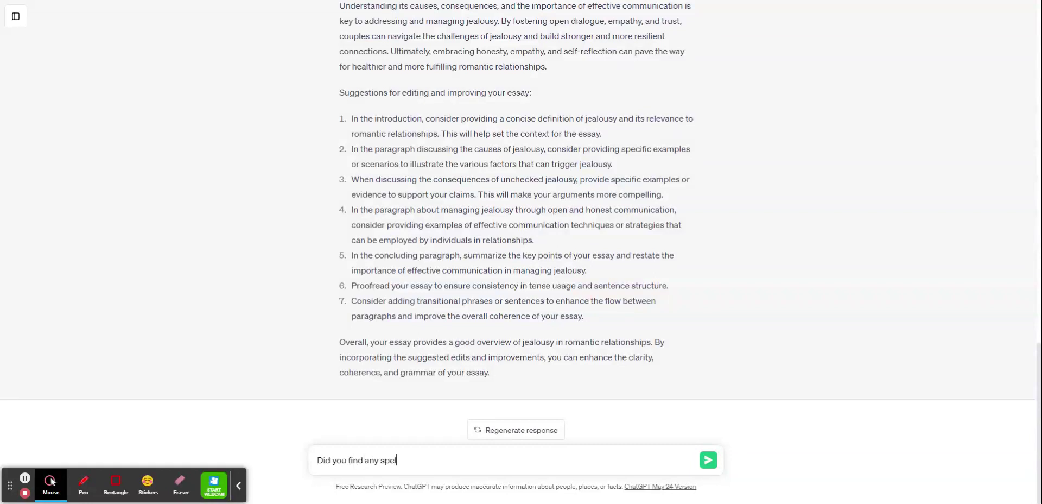
{"action": "type", "text": "ling errors in my eesay"}
{"action": "key", "text": "BackSpace"}
{"action": "key", "text": "BackSpace"}
{"action": "key", "text": "BackSpace"}
{"action": "key", "text": "BackSpace"}
{"action": "type", "text": "ssay?"}
{"action": "key", "text": "Return"}
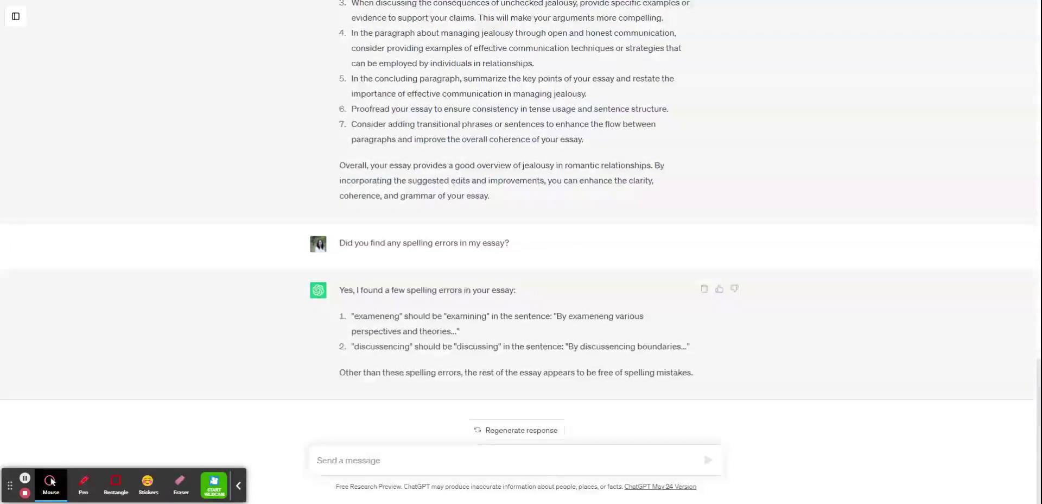
{"action": "type", "text": "Did you find any"}
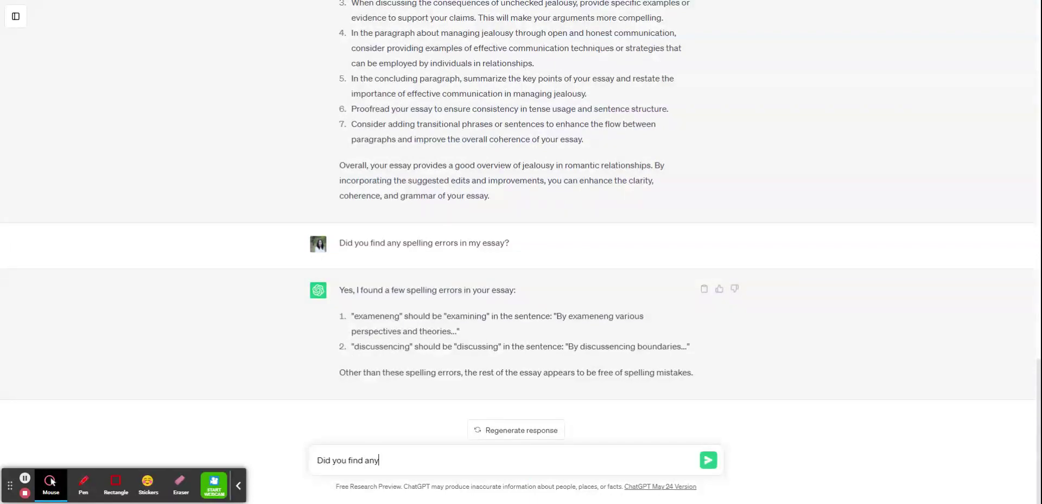
{"action": "type", "text": " major grammatical errors in my eesasy"}
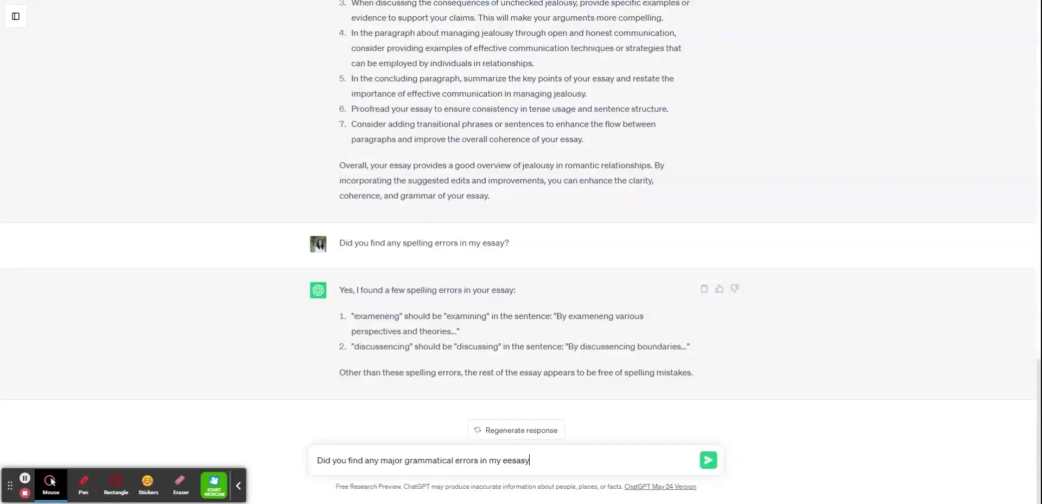
Step: Fix the typo and send 'Did you find any major grammatical errors in my essay?'
{"action": "key", "text": "BackSpace"}
{"action": "key", "text": "BackSpace"}
{"action": "key", "text": "BackSpace"}
{"action": "key", "text": "BackSpace"}
{"action": "key", "text": "BackSpace"}
{"action": "key", "text": "BackSpace"}
{"action": "type", "text": "sssay?"}
{"action": "key", "text": "Return"}
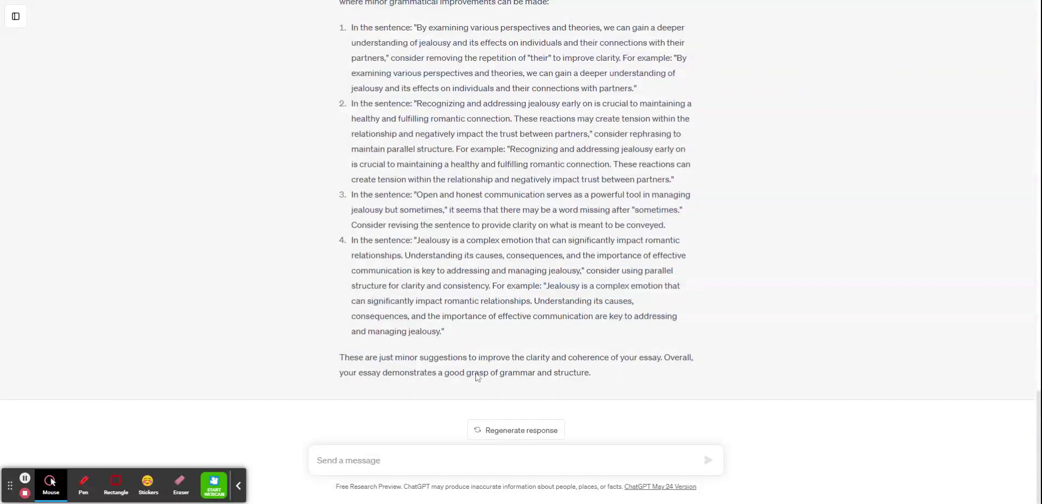
{"action": "left_click", "coordinate": [408, 461]}
Step: Type a question asking where the essay used passive voice instead of active voice
{"action": "type", "text": "Can"}
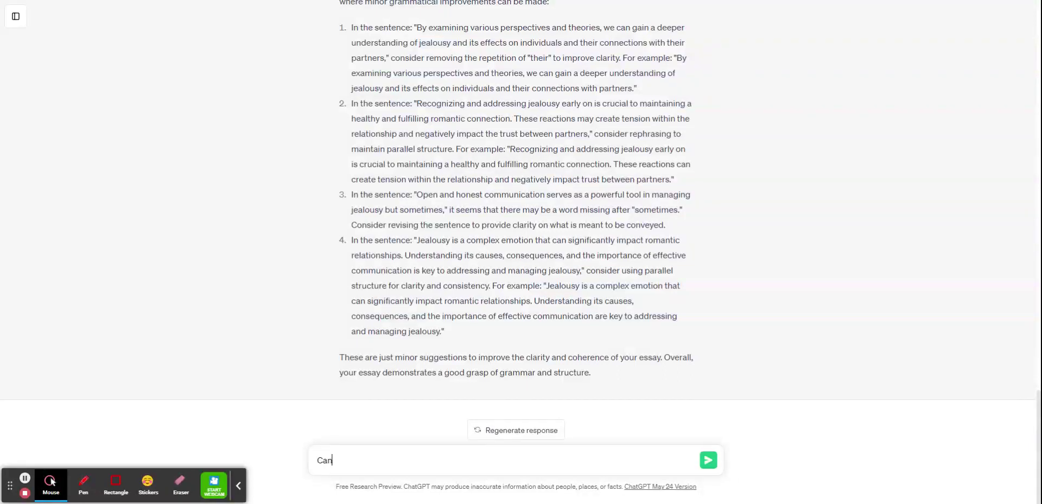
{"action": "type", "text": " you please point out any areas where m"}
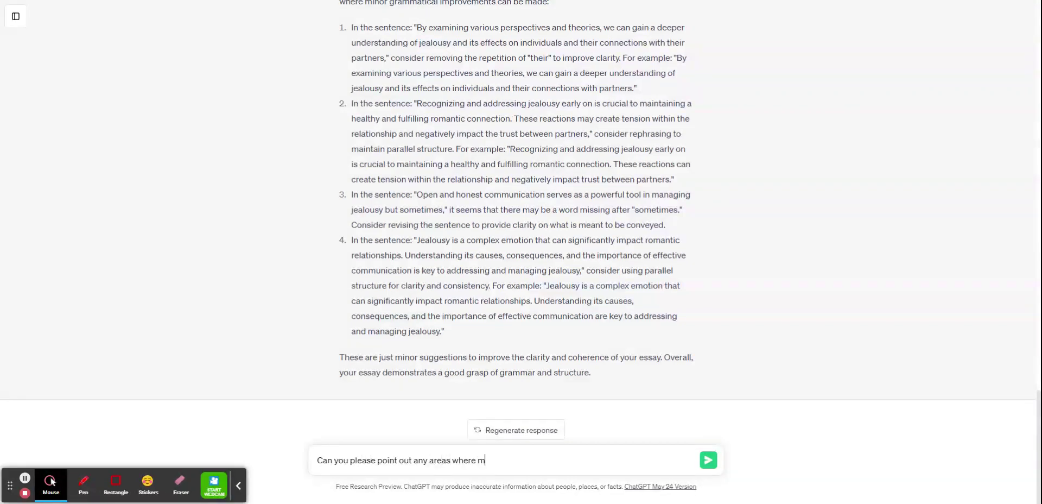
{"action": "type", "text": "y essay used passive voice instead of"}
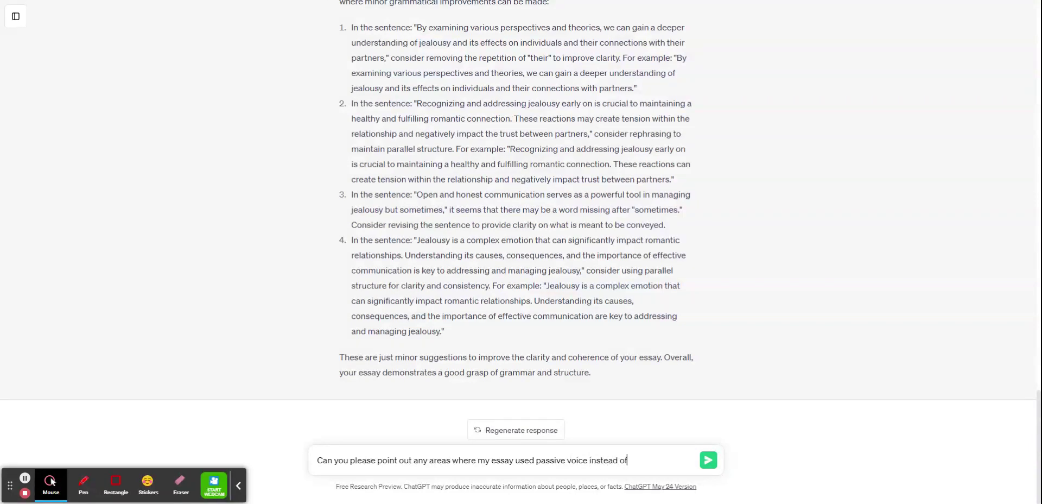
{"action": "type", "text": " active voice, and g"}
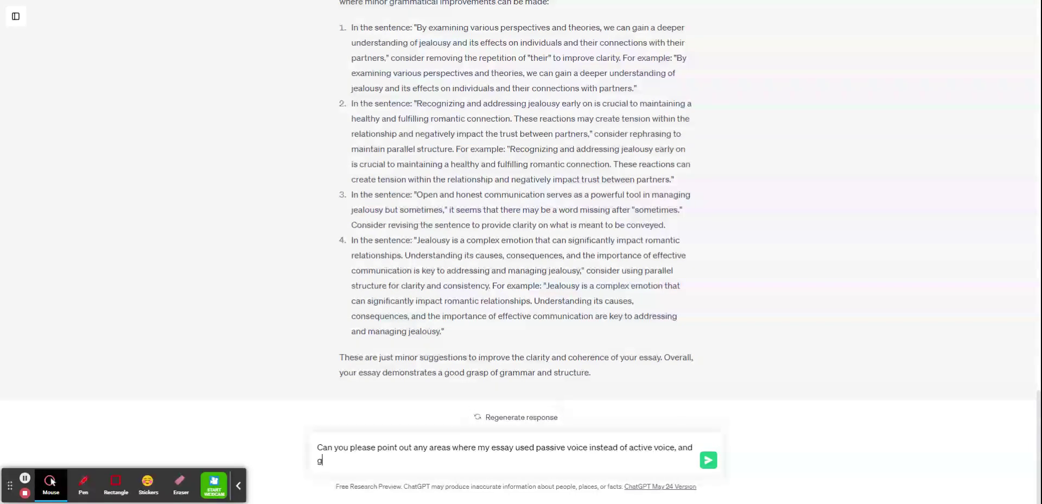
{"action": "type", "text": "ive me suggestions fo rho"}
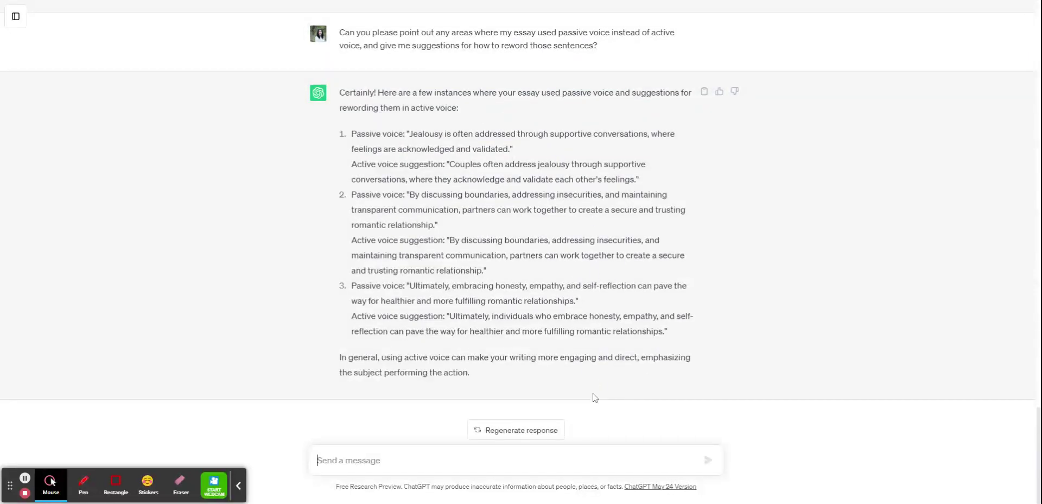
{"action": "scroll", "coordinate": [659, 383], "scroll_direction": "up", "scroll_amount": 20}
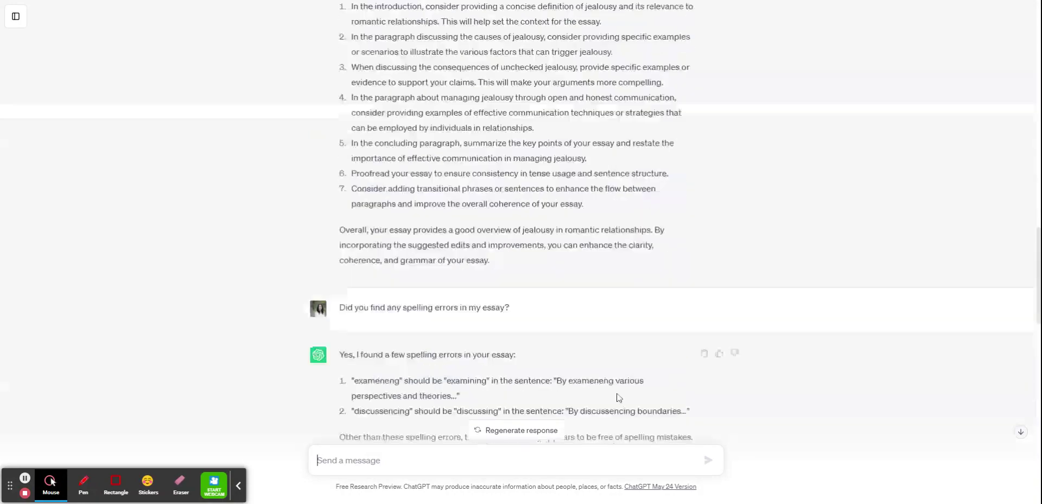
{"action": "scroll", "coordinate": [618, 397], "scroll_direction": "up", "scroll_amount": 10}
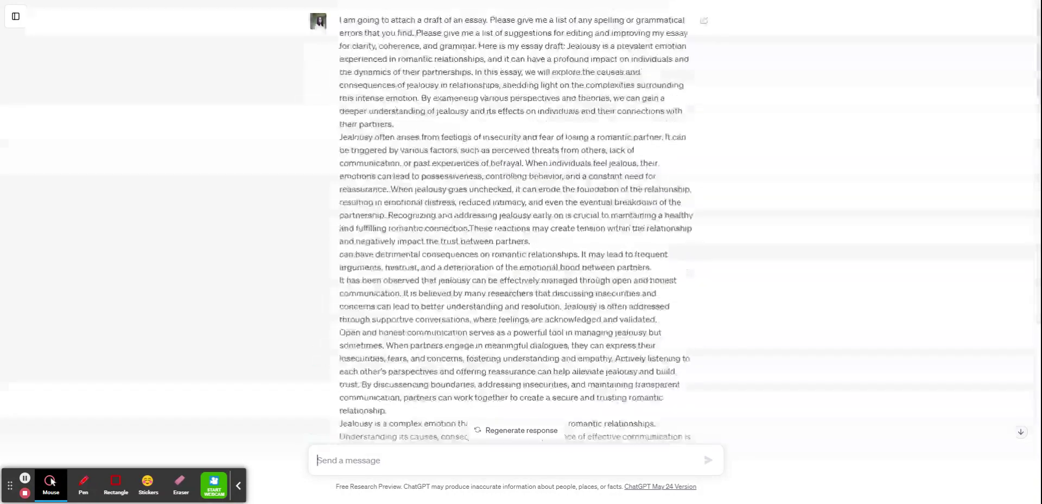
{"action": "scroll", "coordinate": [675, 222], "scroll_direction": "down", "scroll_amount": 12}
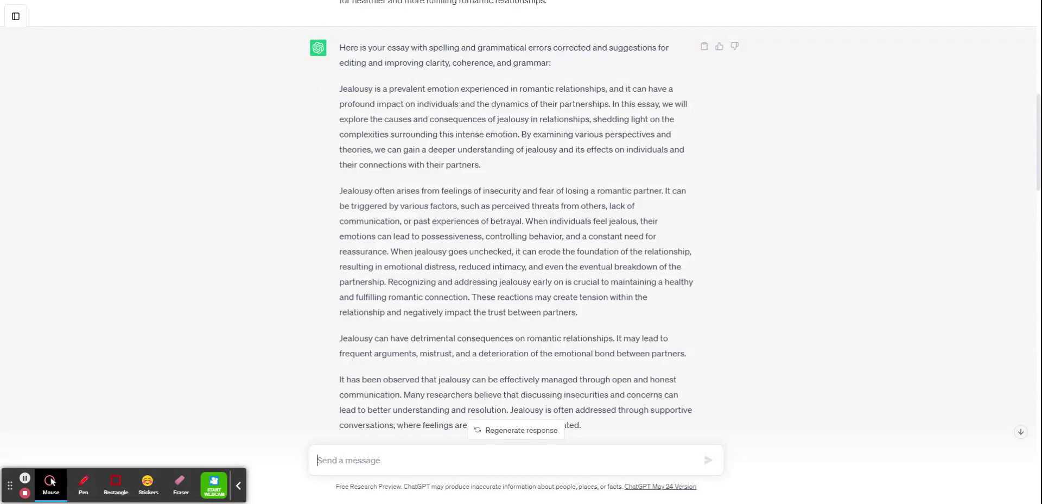
{"action": "scroll", "coordinate": [524, 132], "scroll_direction": "up", "scroll_amount": 4}
{"action": "scroll", "coordinate": [492, 140], "scroll_direction": "down", "scroll_amount": 4}
{"action": "scroll", "coordinate": [516, 217], "scroll_direction": "down", "scroll_amount": 7}
{"action": "scroll", "coordinate": [369, 97], "scroll_direction": "down", "scroll_amount": 4}
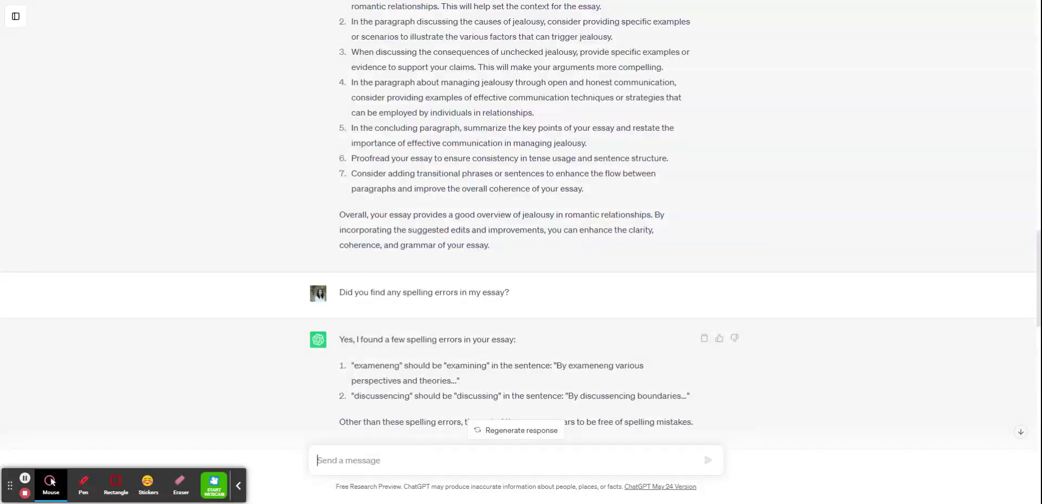
{"action": "scroll", "coordinate": [501, 266], "scroll_direction": "up", "scroll_amount": 2}
{"action": "scroll", "coordinate": [453, 219], "scroll_direction": "down", "scroll_amount": 3}
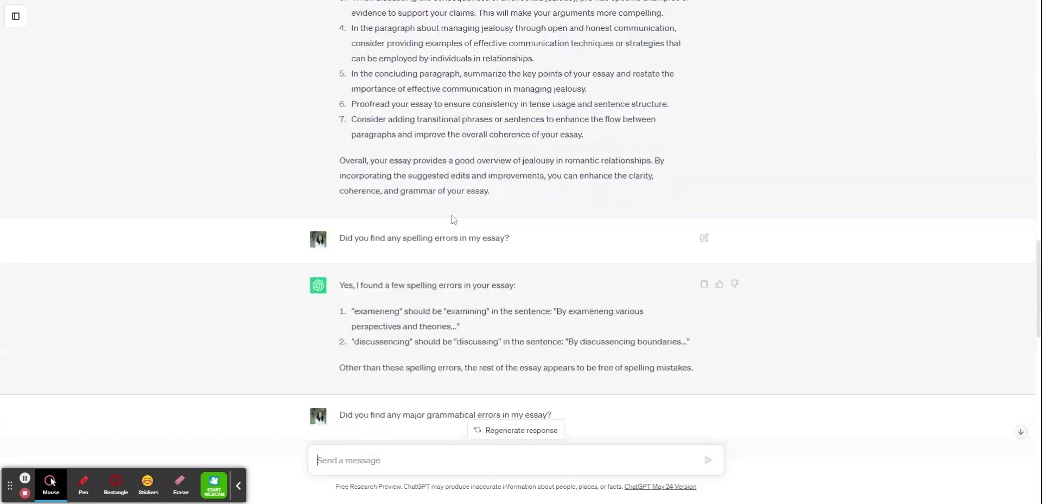
{"action": "scroll", "coordinate": [498, 225], "scroll_direction": "up", "scroll_amount": 2}
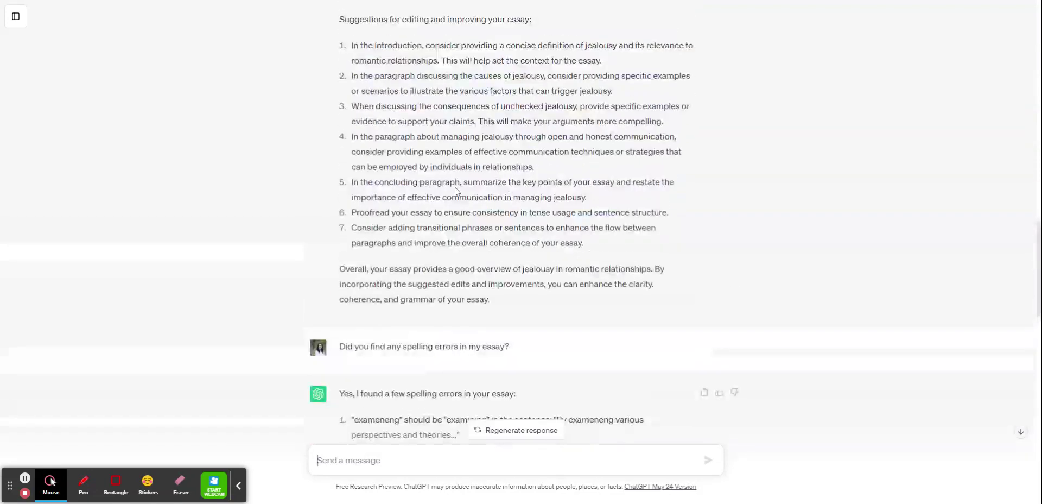
{"action": "scroll", "coordinate": [519, 195], "scroll_direction": "down", "scroll_amount": 4}
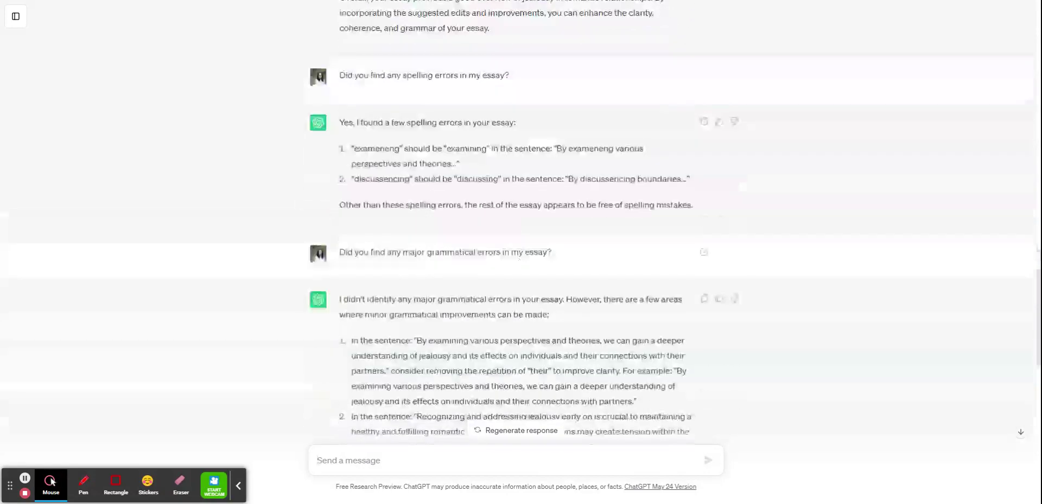
{"action": "scroll", "coordinate": [470, 334], "scroll_direction": "down", "scroll_amount": 10}
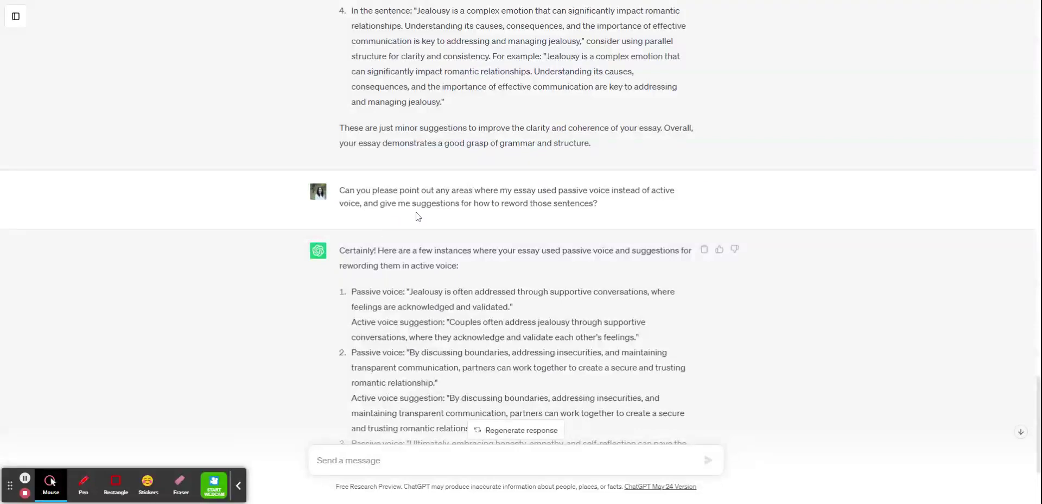
{"action": "scroll", "coordinate": [521, 238], "scroll_direction": "down", "scroll_amount": 3}
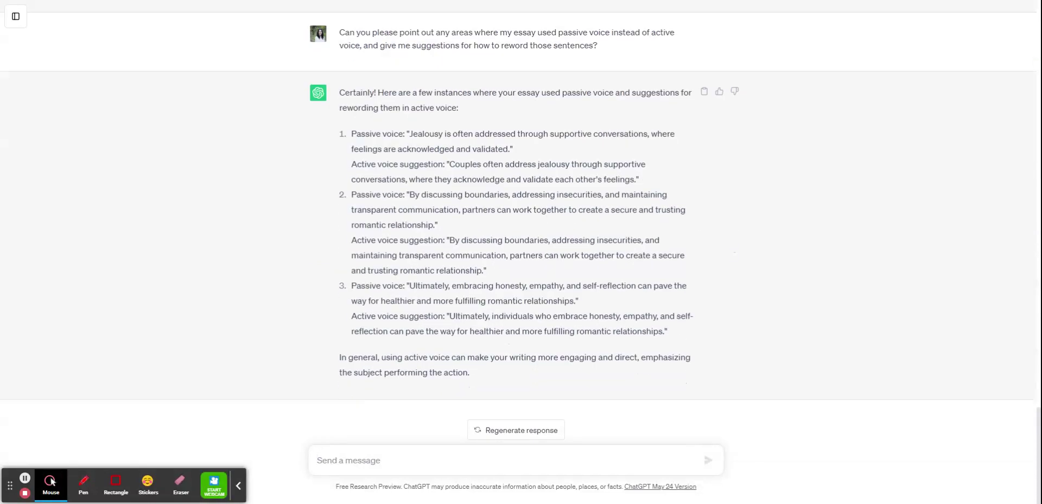
{"action": "scroll", "coordinate": [521, 239], "scroll_direction": "up", "scroll_amount": 15}
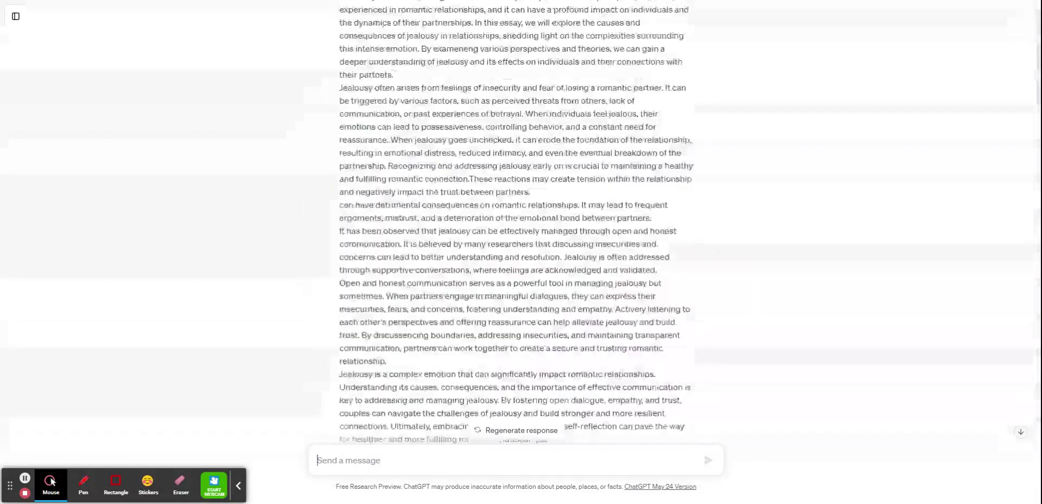
{"action": "scroll", "coordinate": [653, 305], "scroll_direction": "down", "scroll_amount": 5}
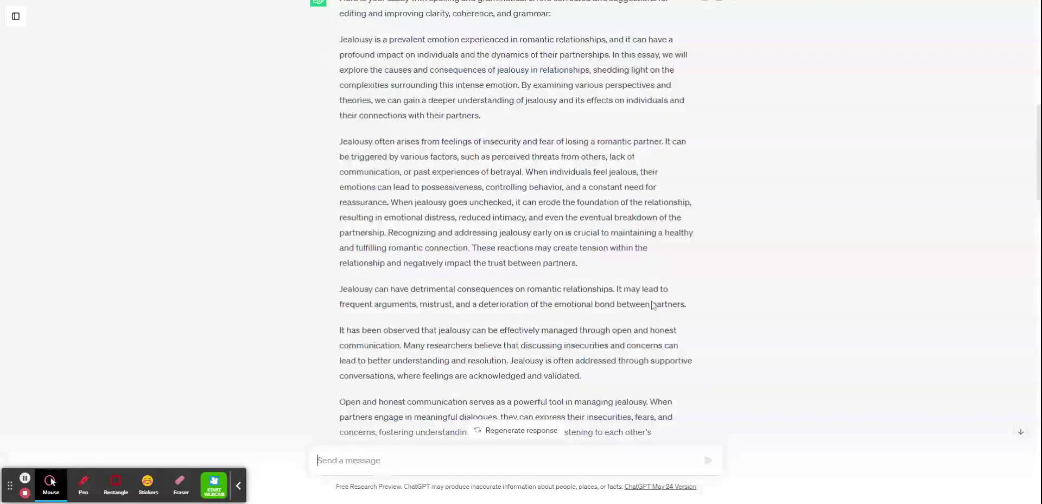
{"action": "scroll", "coordinate": [626, 383], "scroll_direction": "down", "scroll_amount": 5}
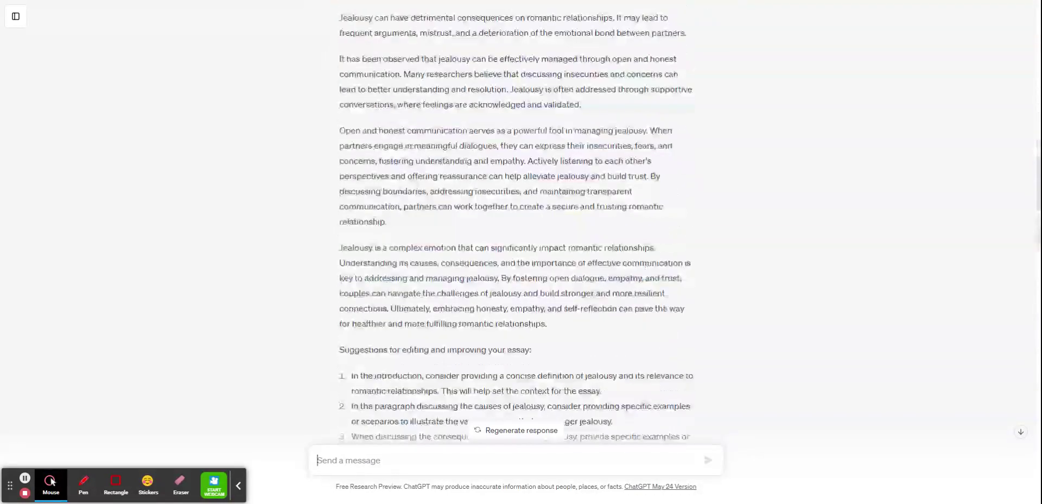